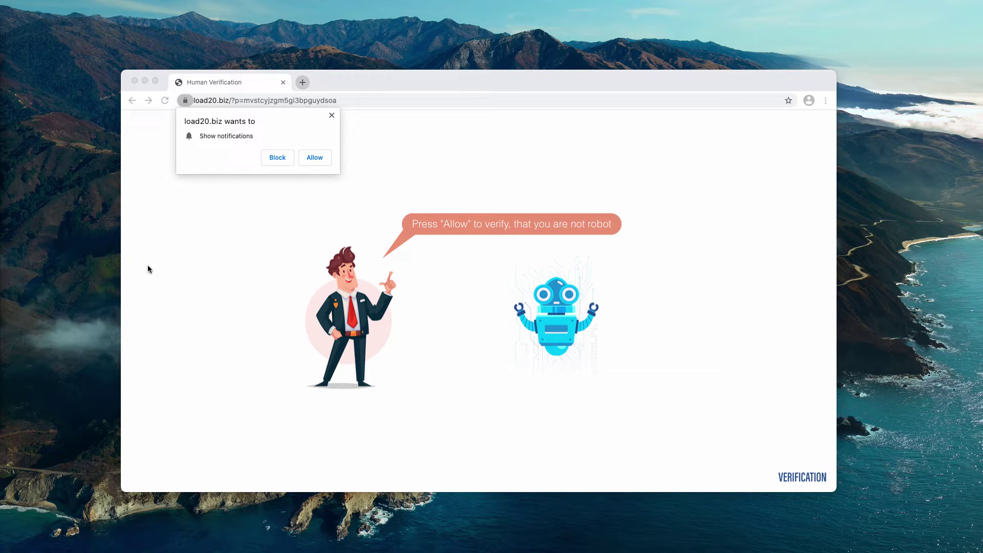
Step: Allow the load20.biz Human Verification page to send notifications
left_click(314, 157)
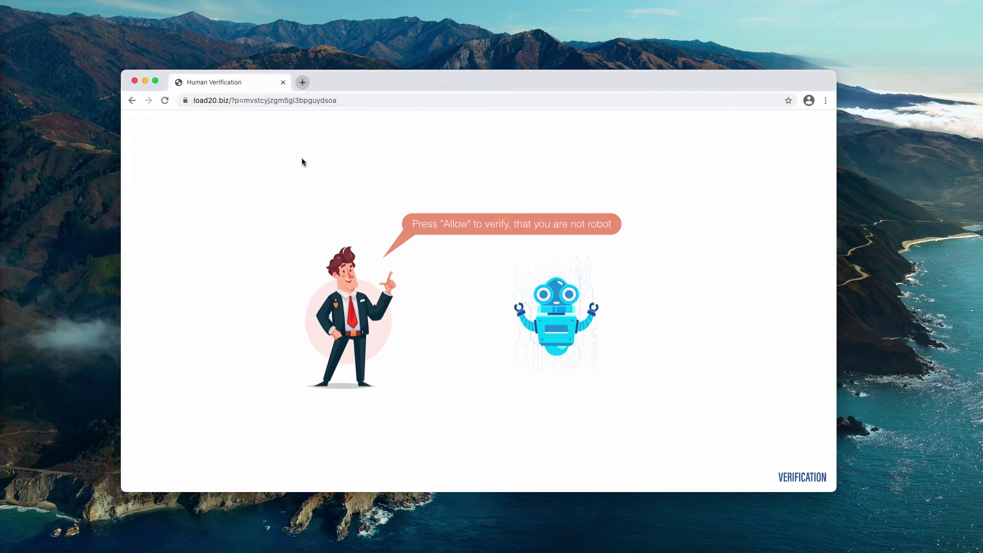
Step: In a new tab, open Chrome Settings, then Site Settings, and scroll to the Permissions list
left_click(302, 82)
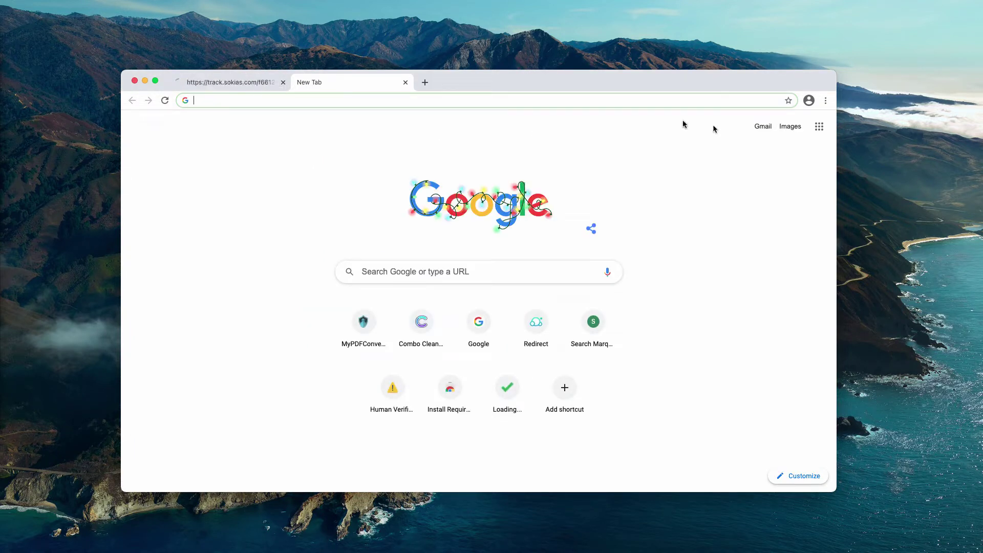
left_click(247, 84)
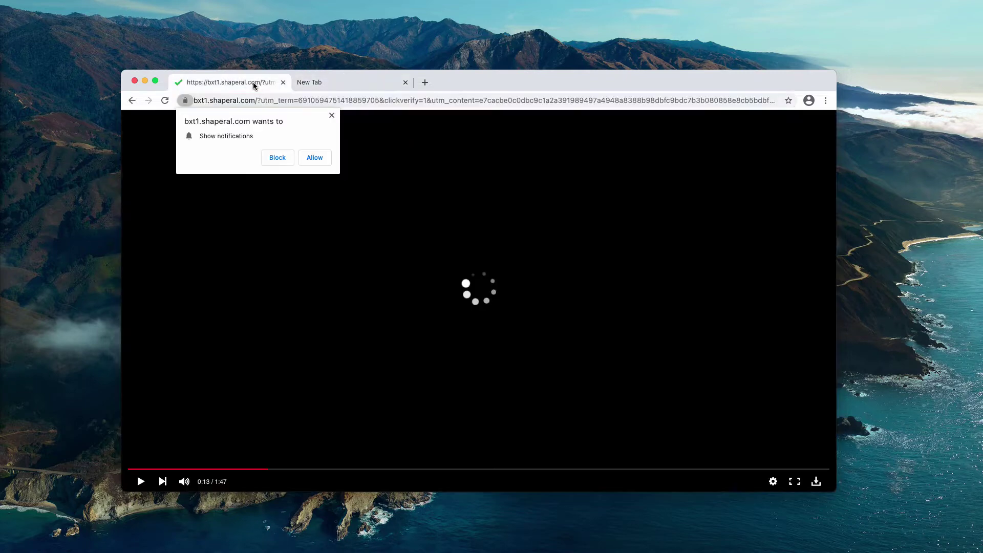
left_click(368, 82)
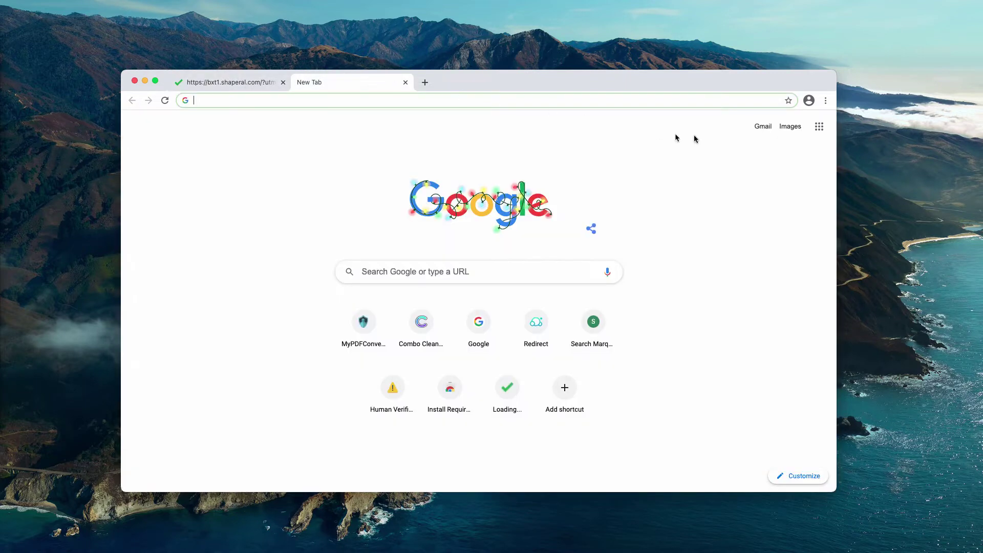
left_click(825, 100)
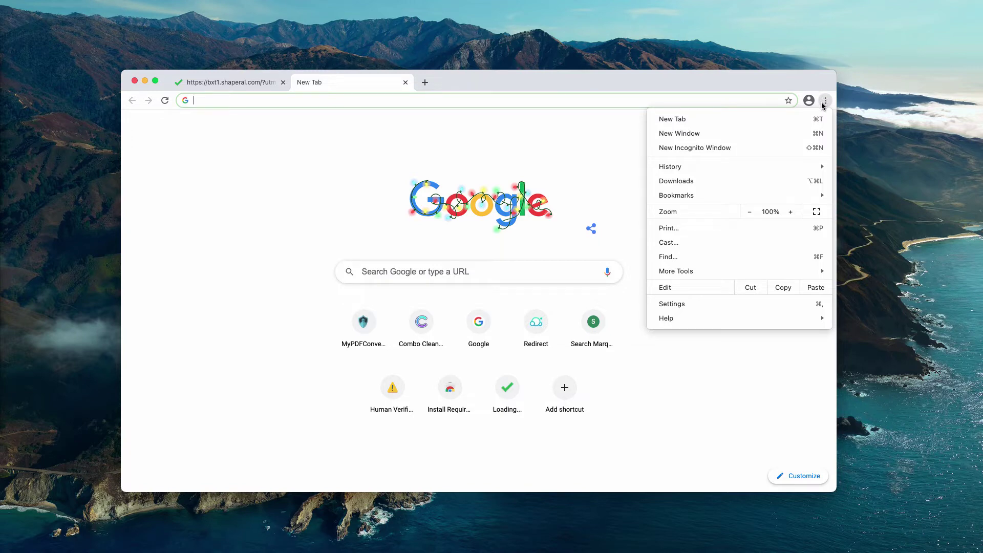
left_click(706, 304)
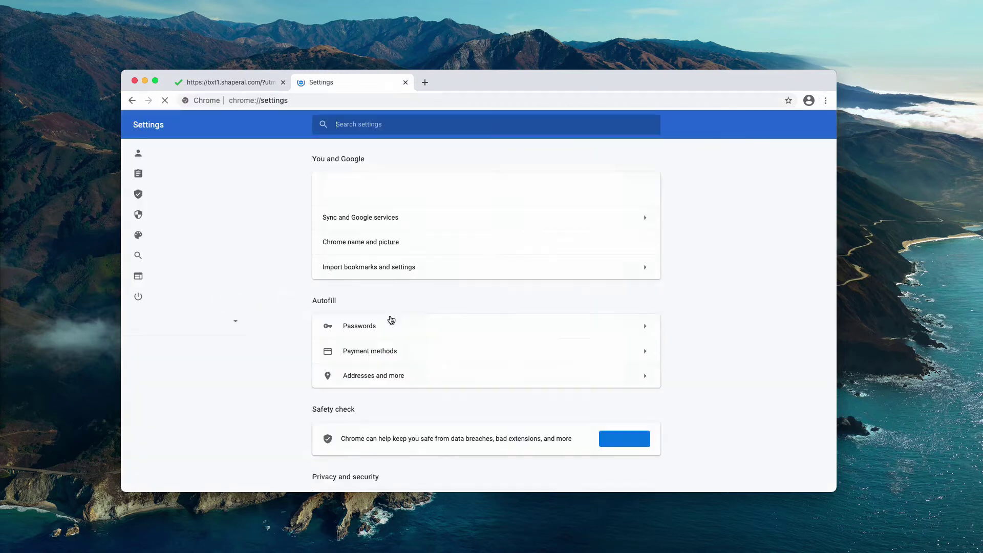
scroll(391, 320, "down", 5)
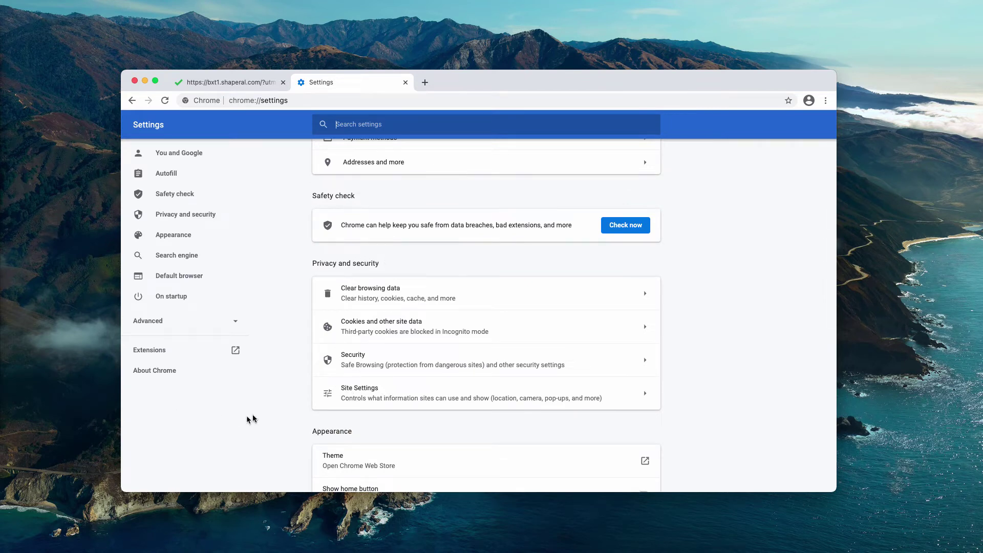
left_click(376, 397)
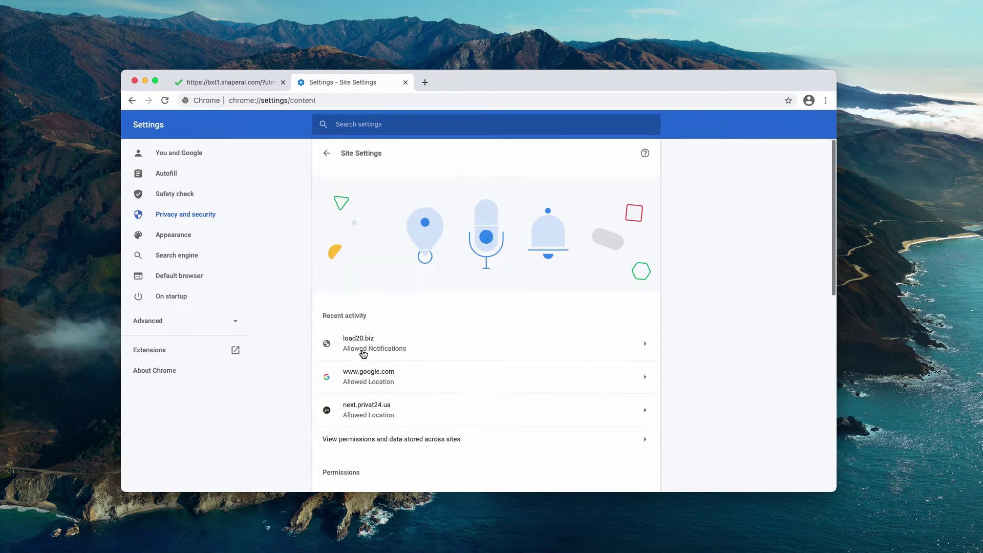
scroll(363, 353, "down", 4)
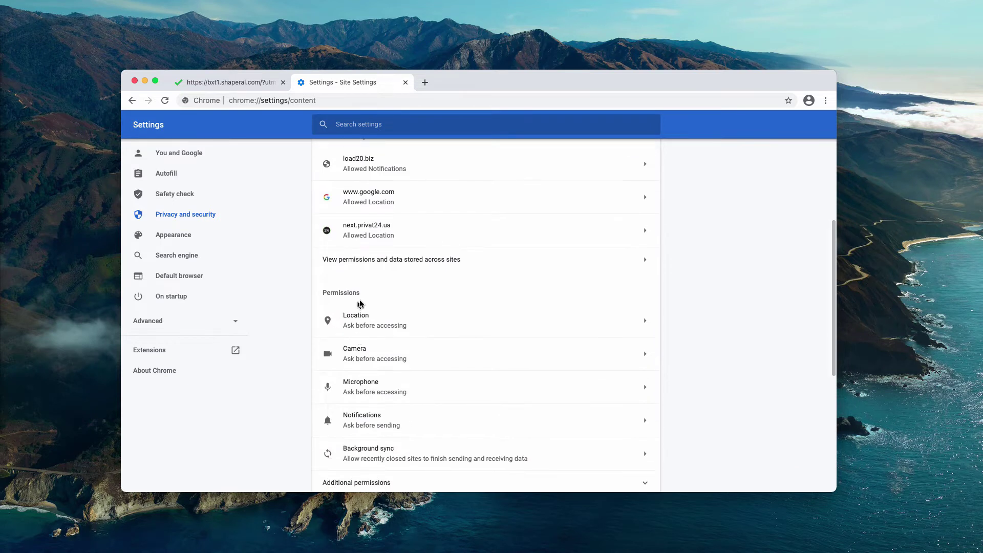
Step: In Notifications settings, remove load20.biz from the Allow list
left_click(362, 420)
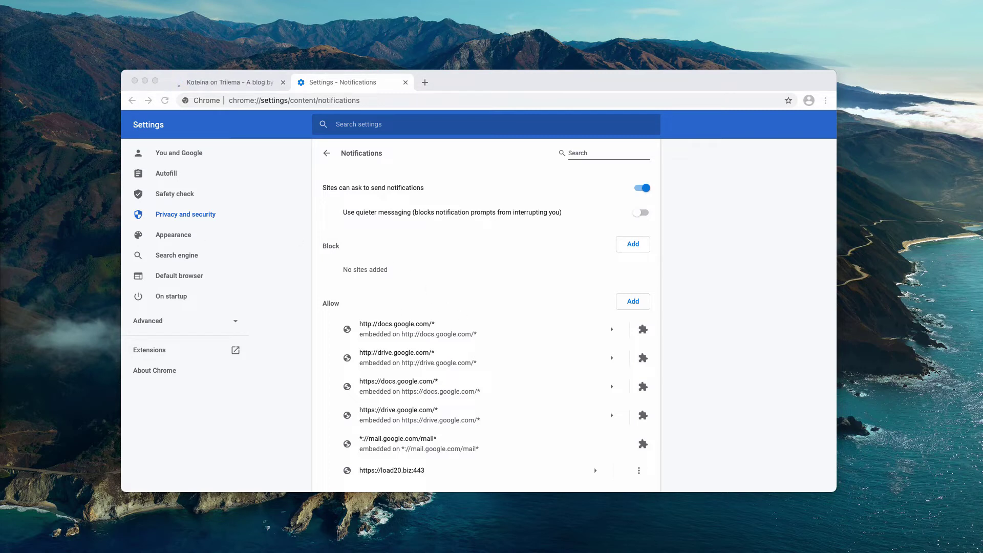
scroll(368, 305, "down", 1)
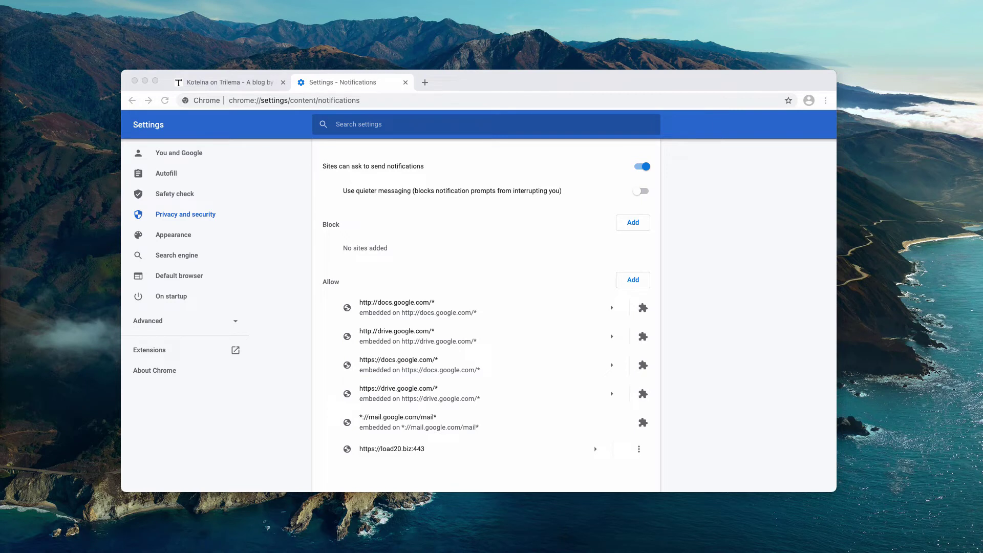
left_click(652, 466)
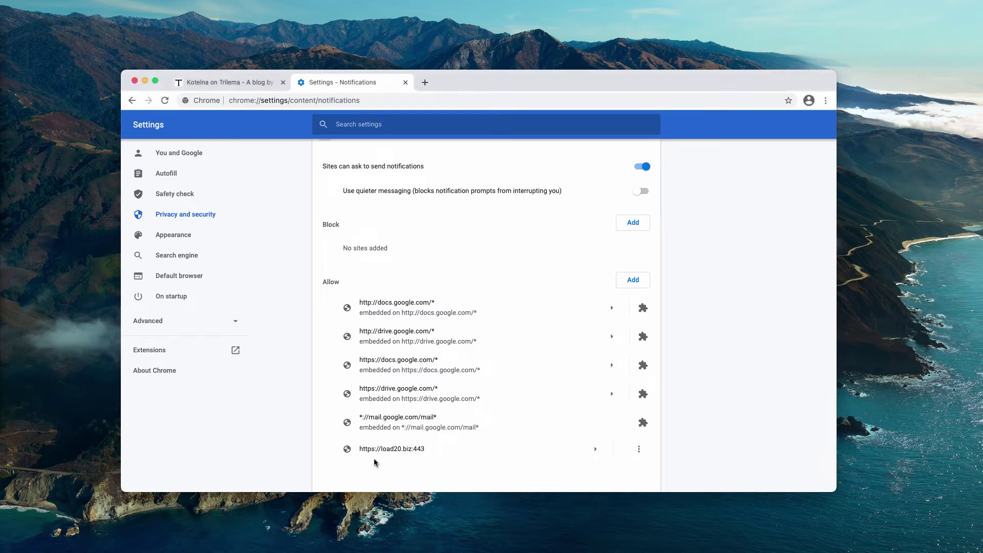
left_click(640, 451)
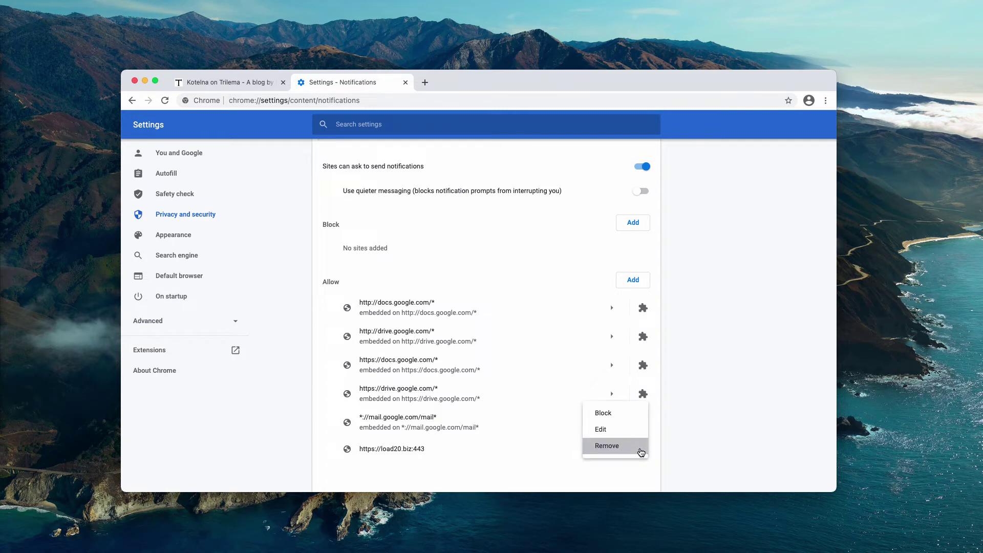
left_click(626, 445)
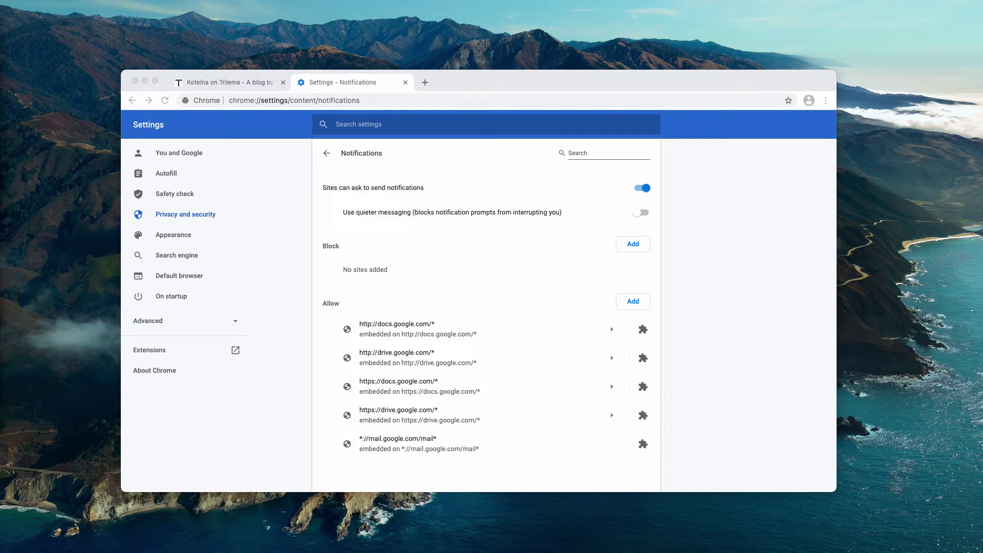
Step: Close the Trilema and Settings tabs, and load combocleaner.com in a new tab
left_click(376, 104)
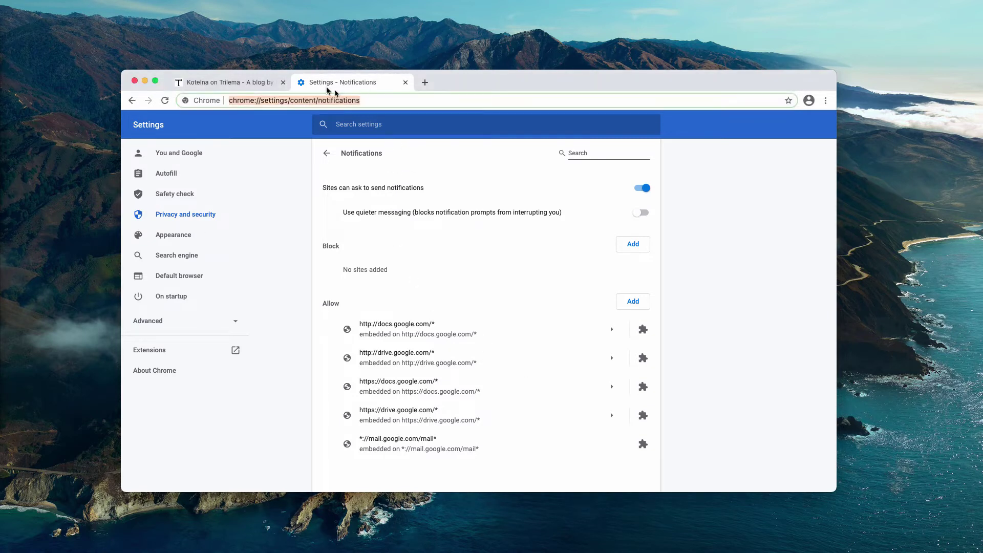
left_click(283, 82)
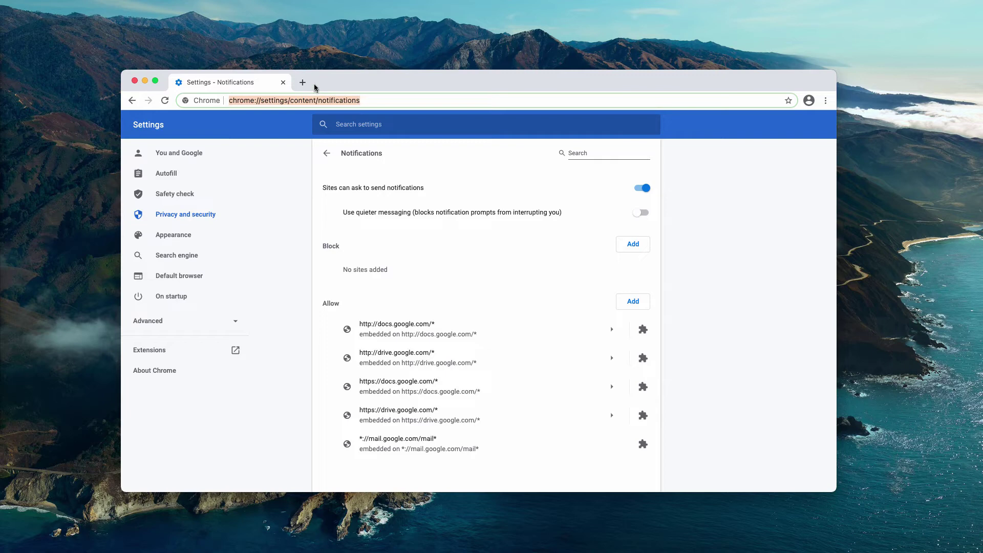
left_click(302, 83)
type("c")
key("Return")
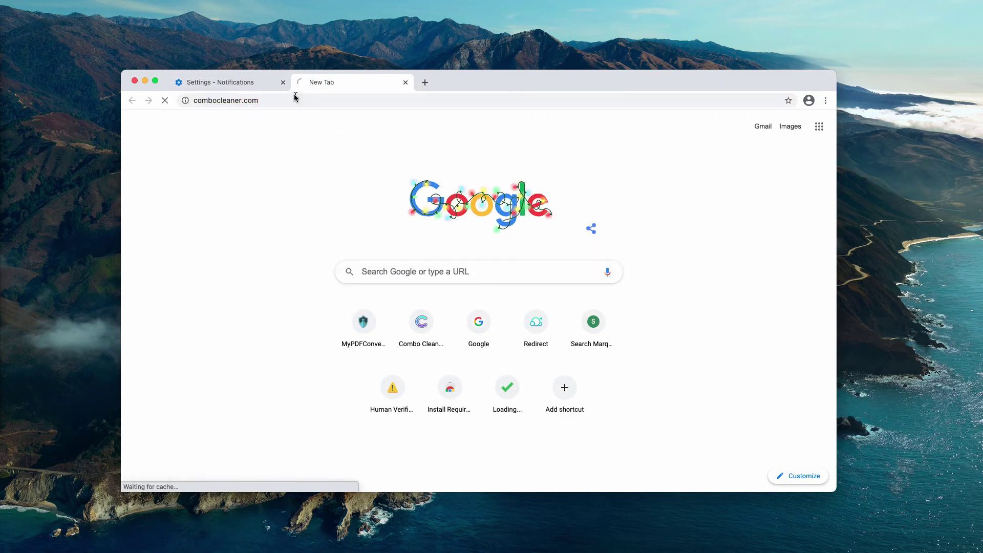
left_click(284, 83)
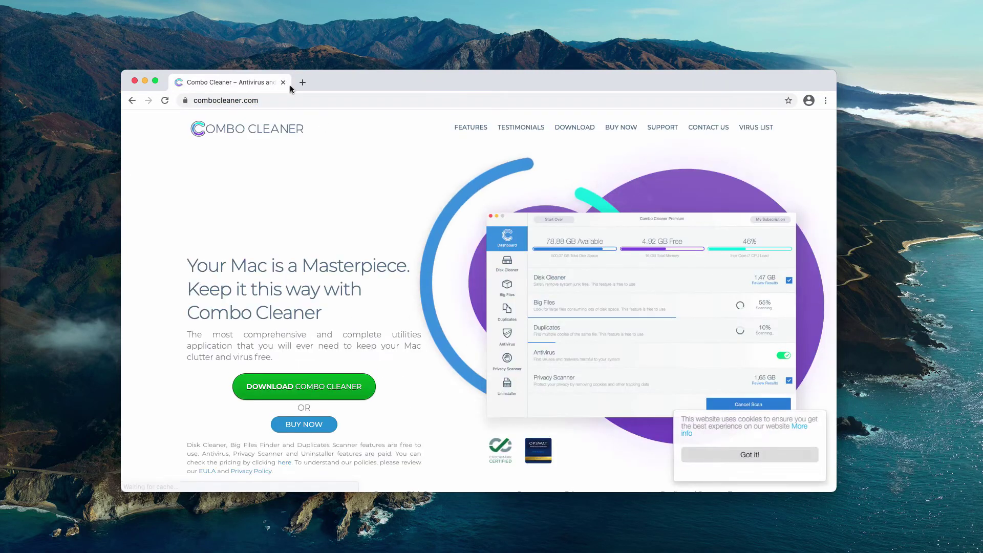
left_click_drag(345, 83, 346, 85)
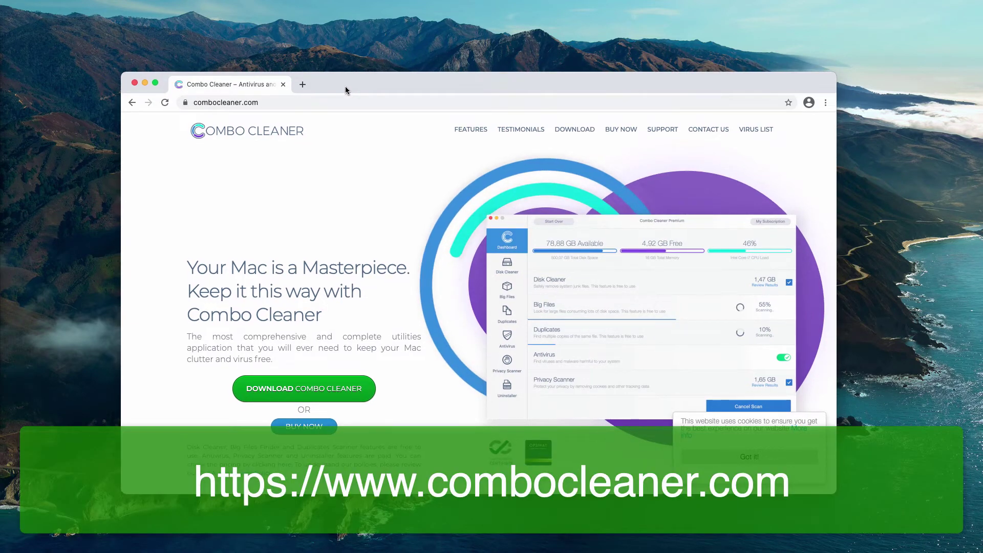
Step: Move the Combo Cleaner window toward the upper left and start a Combo Scan from the Dashboard
left_click(240, 102)
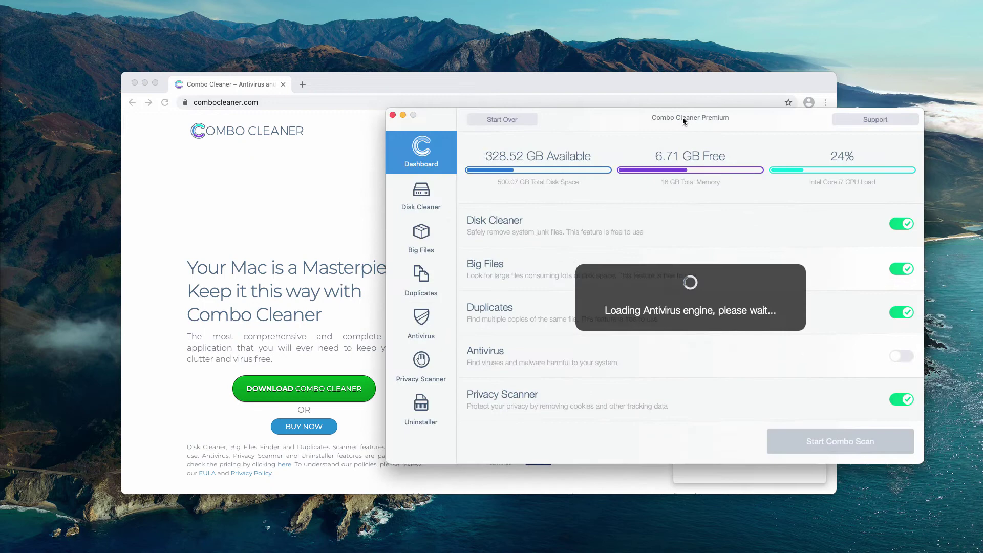
left_click_drag(683, 118, 522, 103)
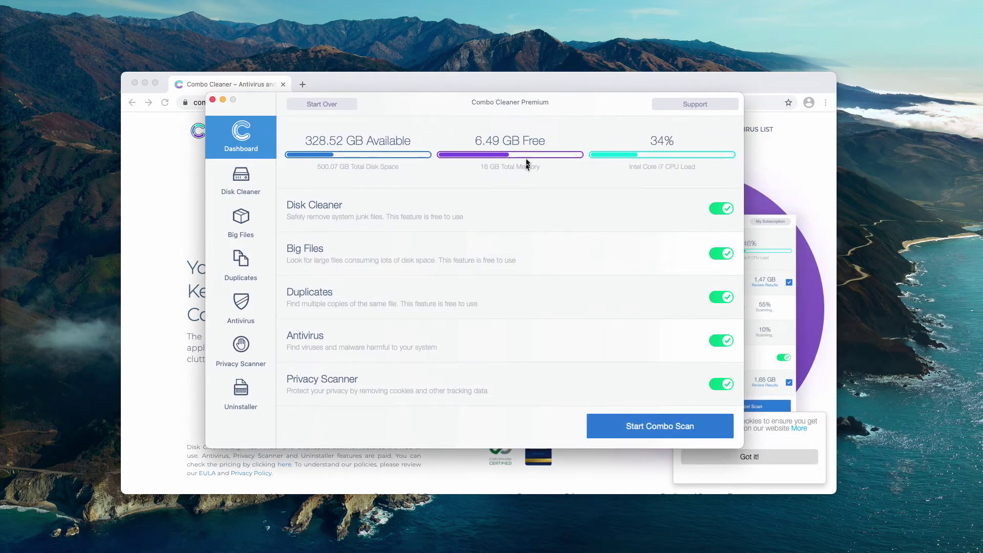
left_click(597, 426)
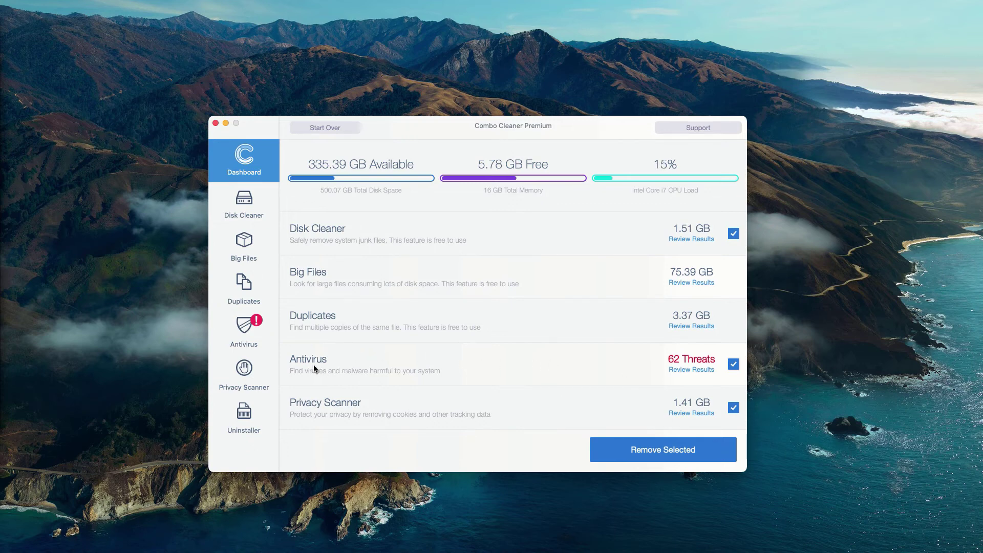
Step: Review the Antivirus results listing the 62 threats
left_click(698, 373)
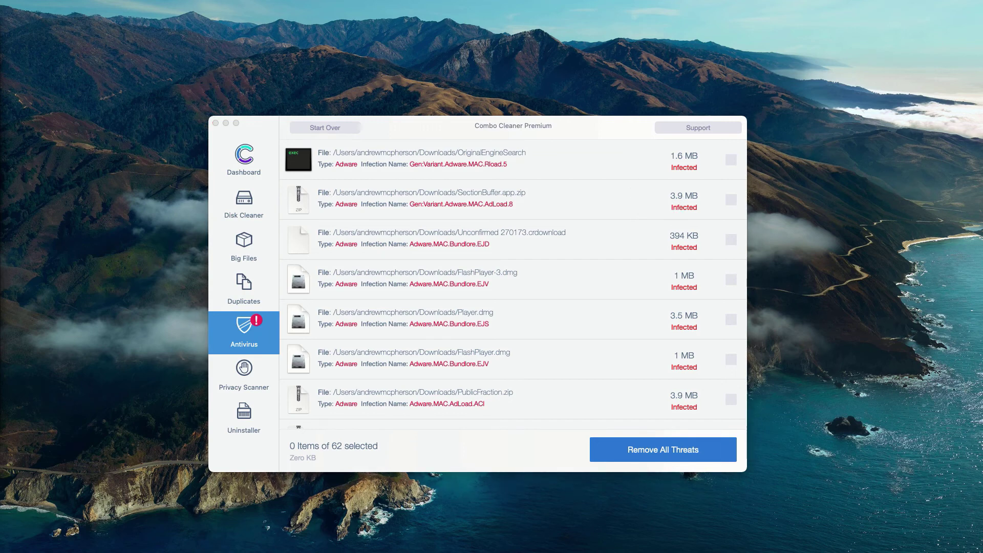
Step: Move SectionBuffer.app.zip and Player.dmg from Downloads to the Trash, then return to Combo Cleaner
left_click_drag(108, 82, 296, 135)
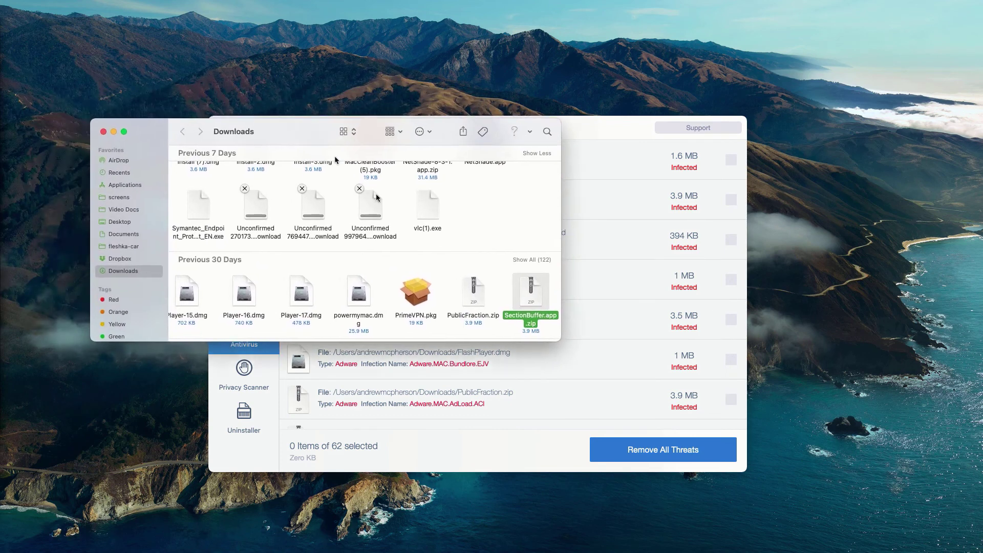
left_click(532, 307)
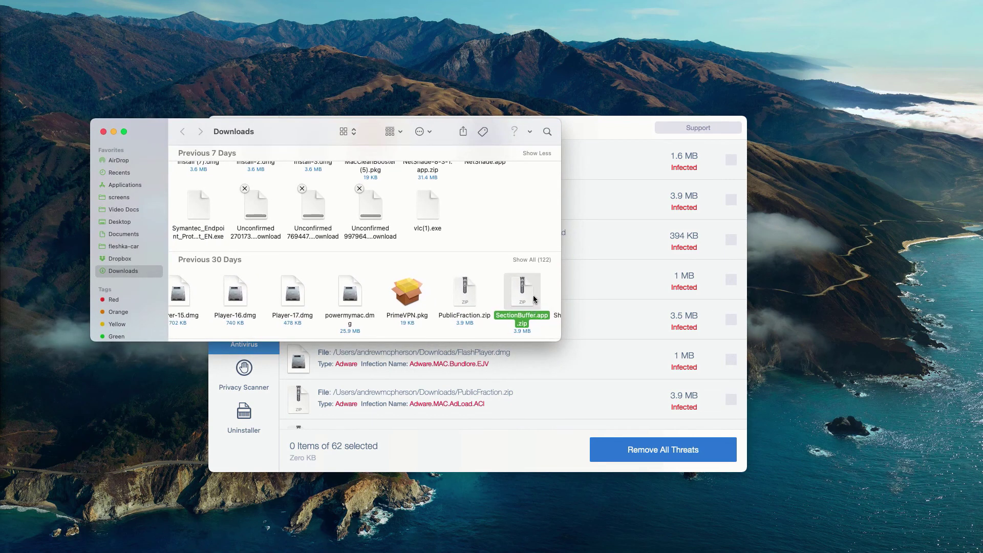
right_click(533, 299)
left_click(559, 328)
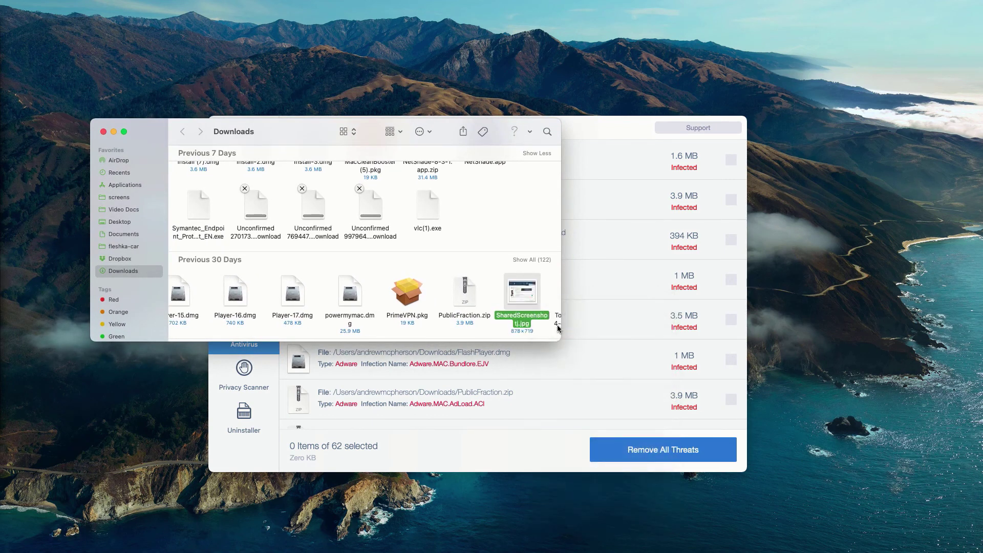
left_click(103, 131)
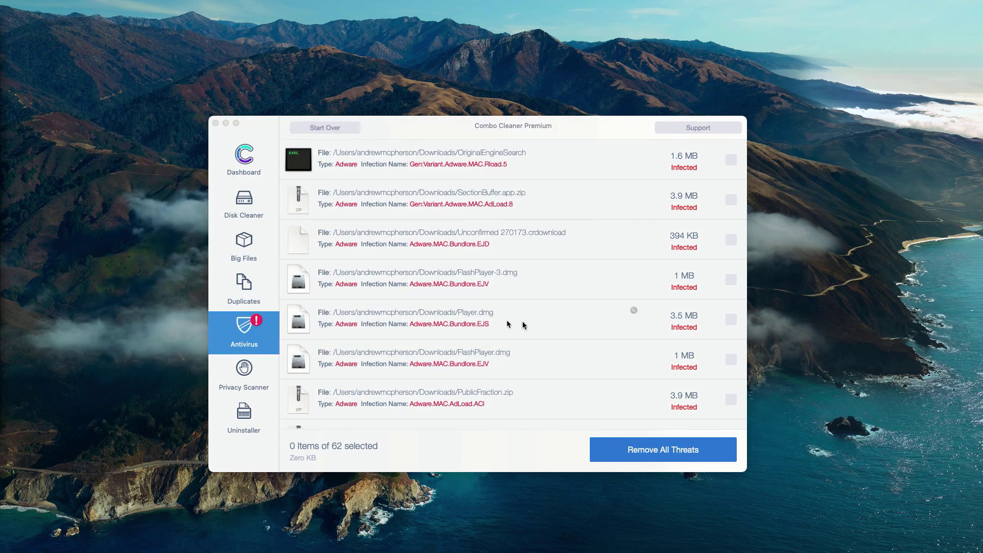
left_click(633, 310)
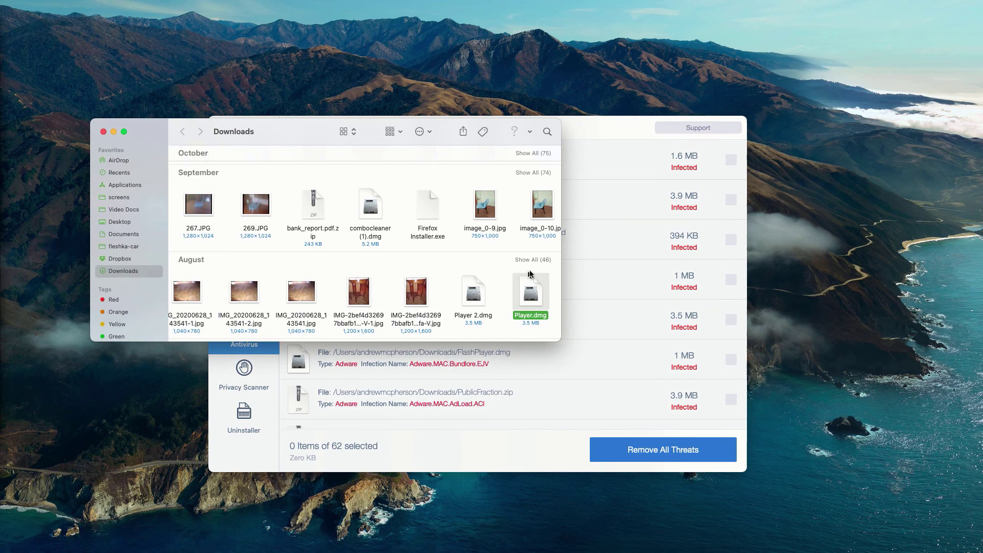
right_click(528, 281)
left_click(546, 319)
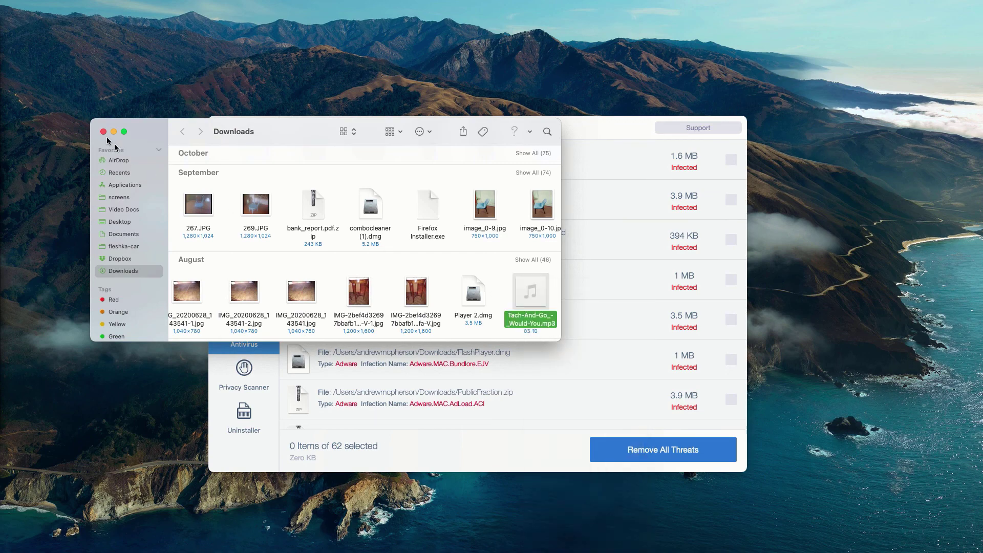
left_click(103, 131)
left_click(412, 132)
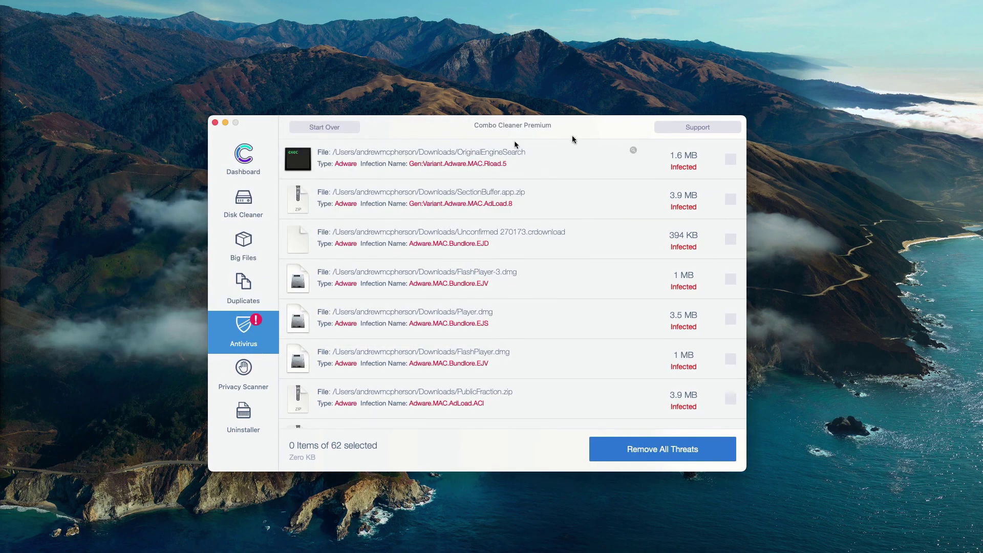